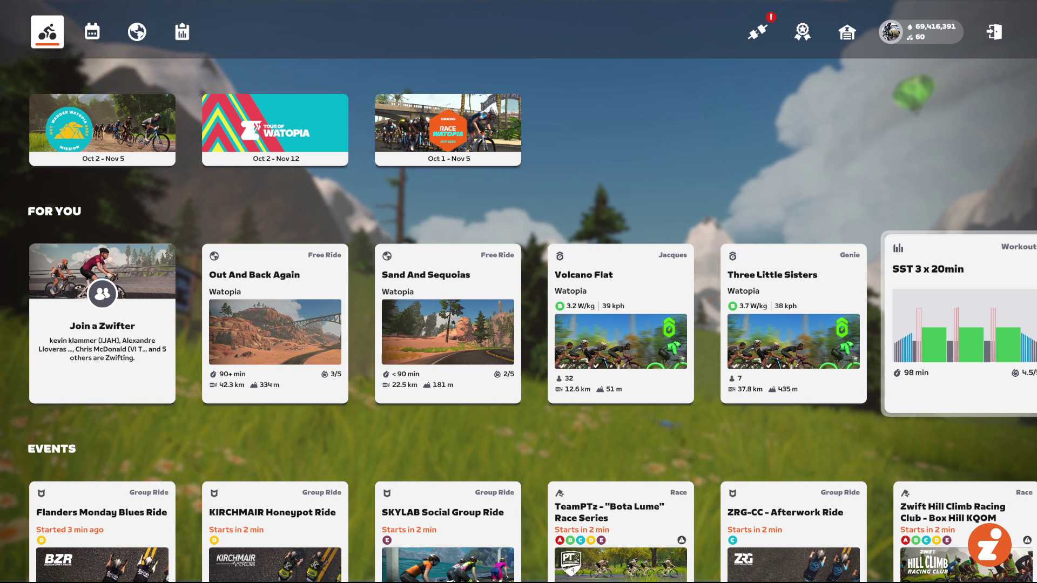
Open the Workouts area's training plans list and scroll through the available plans
{"action": "key", "text": "Up"}
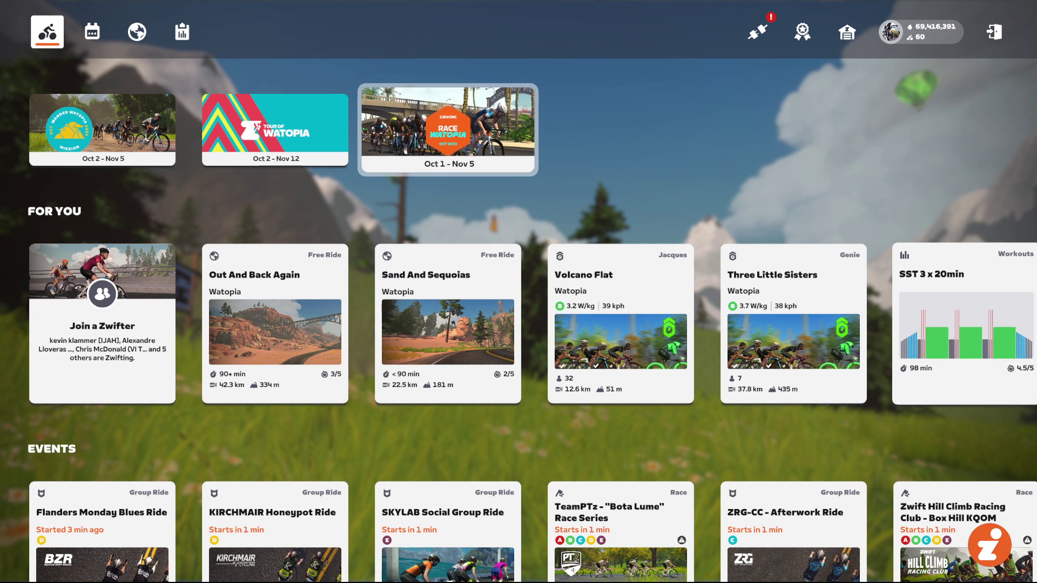
{"action": "key", "text": "Up"}
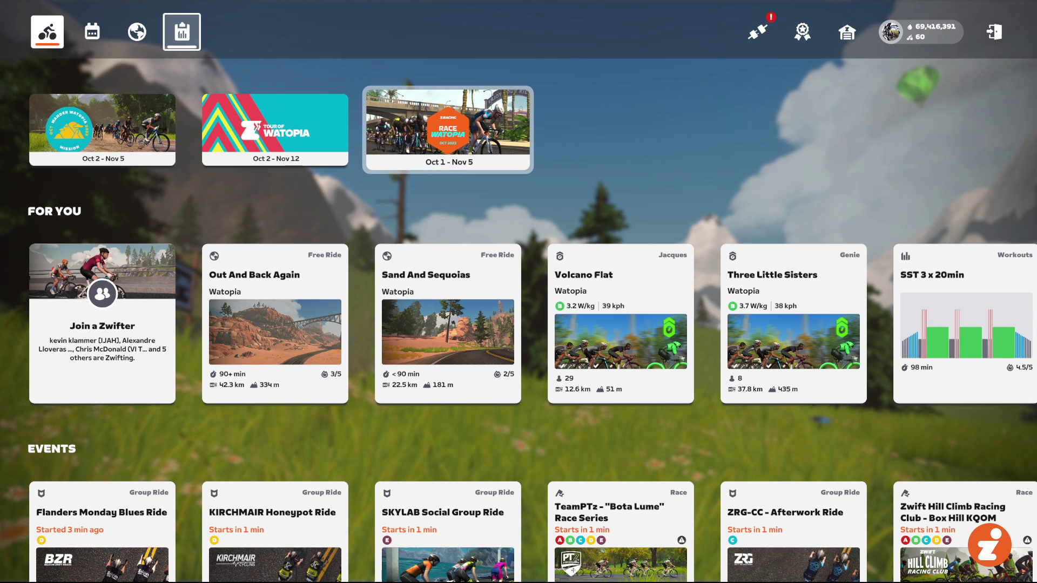
{"action": "left_click", "coordinate": [186, 34]}
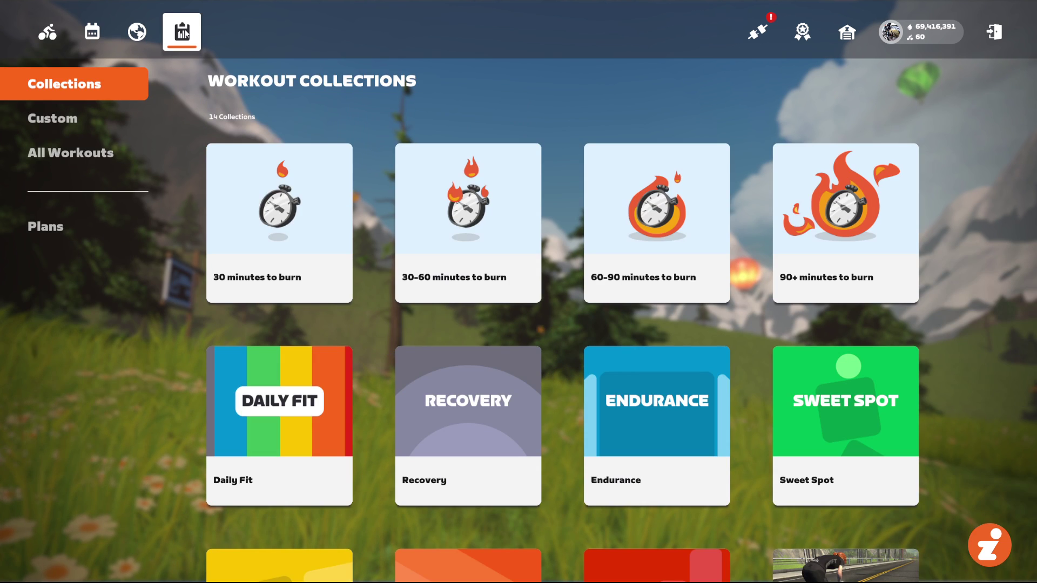
{"action": "left_click", "coordinate": [108, 228]}
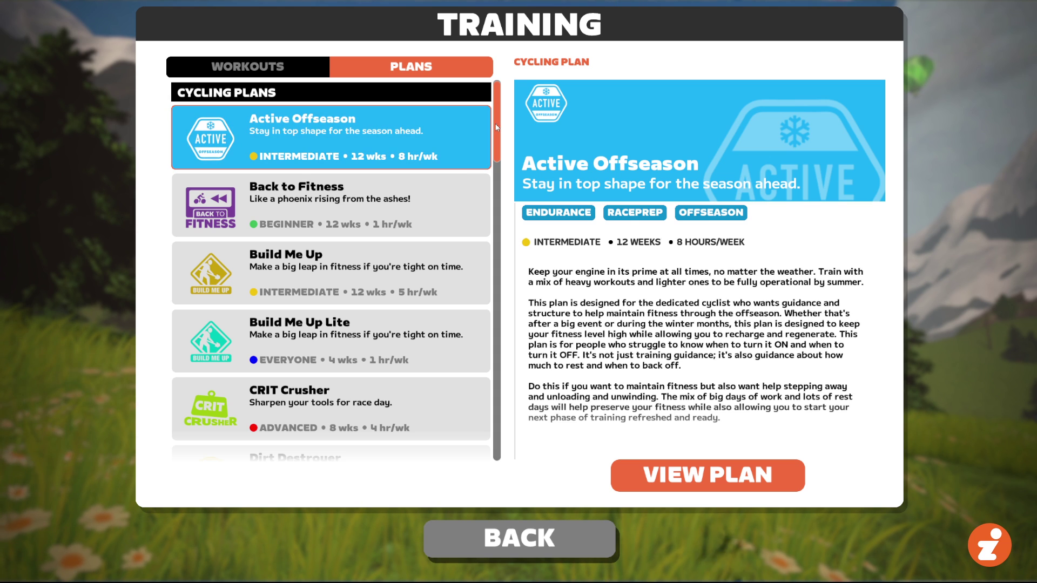
{"action": "scroll", "coordinate": [499, 126], "scroll_direction": "down", "scroll_amount": 1}
{"action": "scroll", "coordinate": [499, 126], "scroll_direction": "down", "scroll_amount": 6}
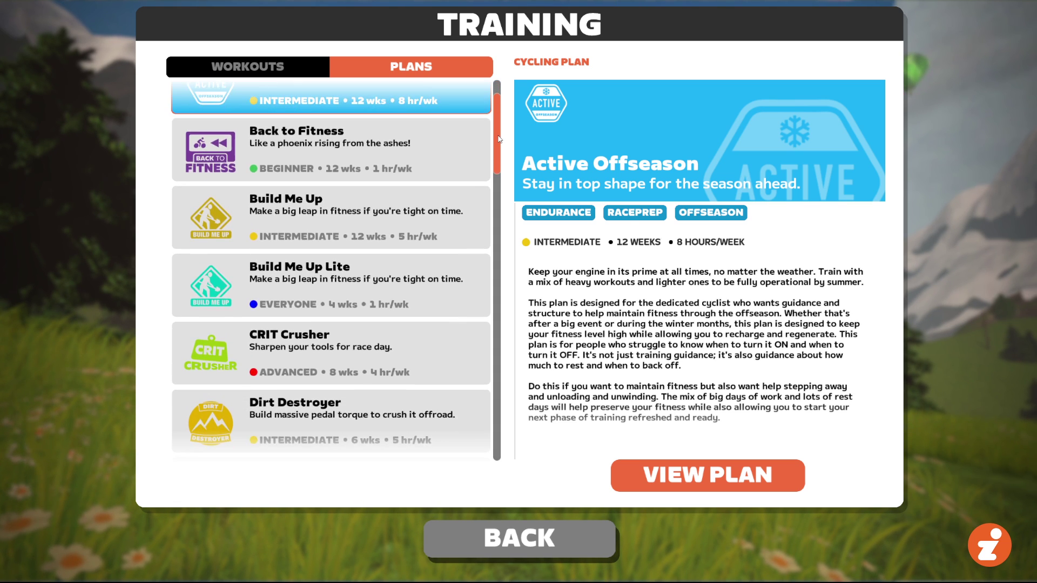
{"action": "scroll", "coordinate": [500, 124], "scroll_direction": "up", "scroll_amount": 6}
{"action": "mouse_move", "coordinate": [501, 125]}
{"action": "left_mouse_down"}
{"action": "mouse_move", "coordinate": [518, 412]}
{"action": "mouse_move", "coordinate": [506, 113]}
{"action": "left_mouse_up"}
Preview Back to Fitness, then show Build Me Up details: intermediate, 12 weeks, 5 hours/week
{"action": "left_click", "coordinate": [408, 208]}
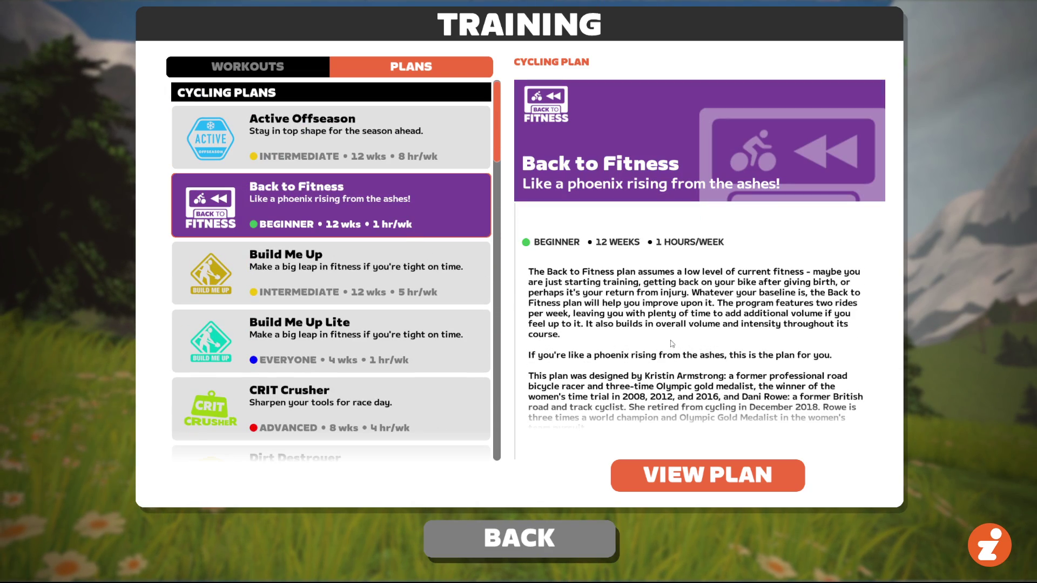
{"action": "scroll", "coordinate": [672, 343], "scroll_direction": "down", "scroll_amount": 2}
{"action": "scroll", "coordinate": [489, 415], "scroll_direction": "down", "scroll_amount": 10}
{"action": "scroll", "coordinate": [489, 416], "scroll_direction": "up", "scroll_amount": 3}
{"action": "scroll", "coordinate": [488, 415], "scroll_direction": "down", "scroll_amount": 2}
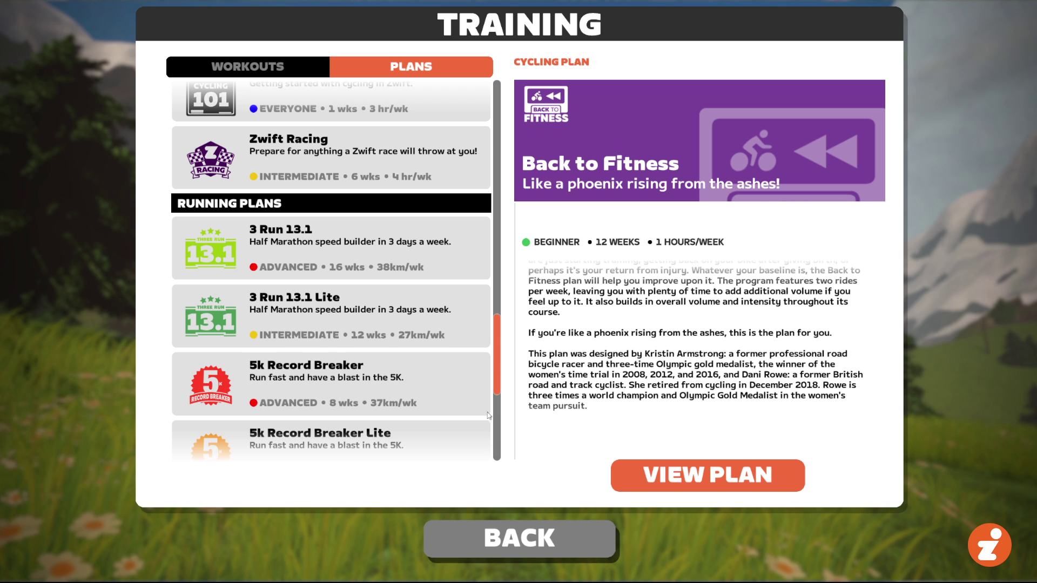
{"action": "scroll", "coordinate": [489, 416], "scroll_direction": "down", "scroll_amount": 3}
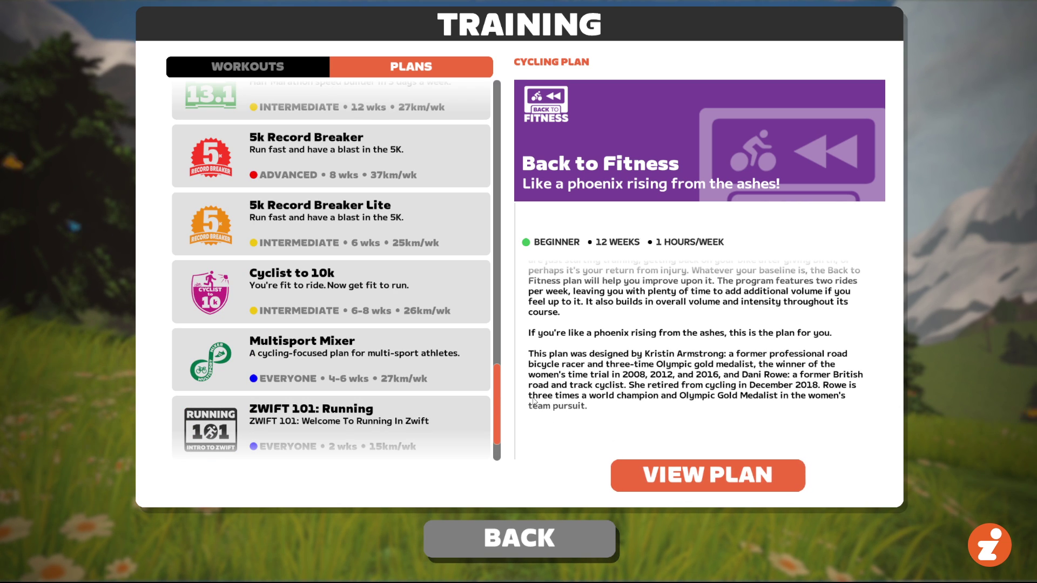
{"action": "left_click_drag", "start_coordinate": [495, 400], "coordinate": [492, 114]}
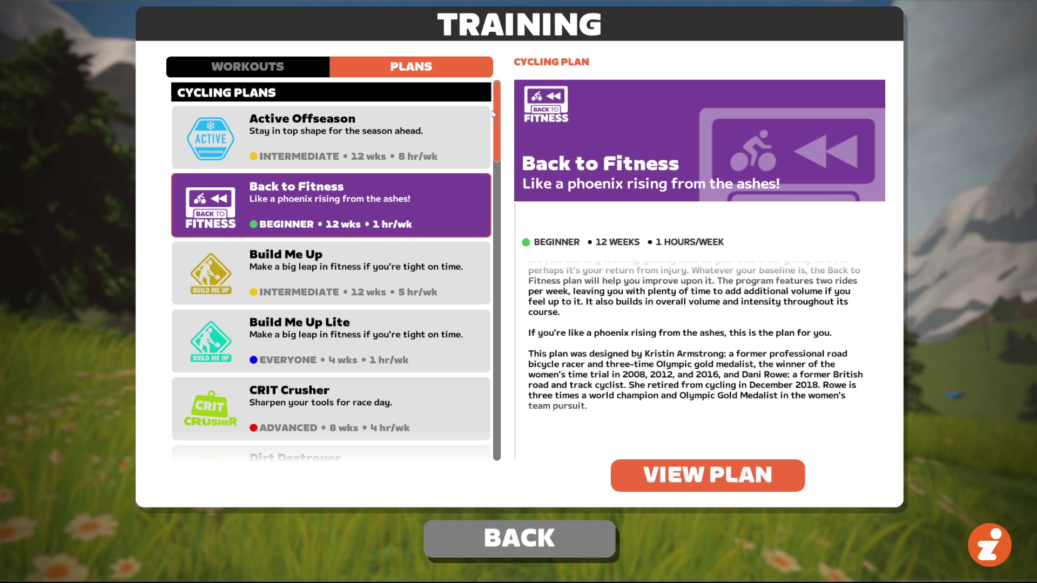
{"action": "left_click", "coordinate": [403, 280]}
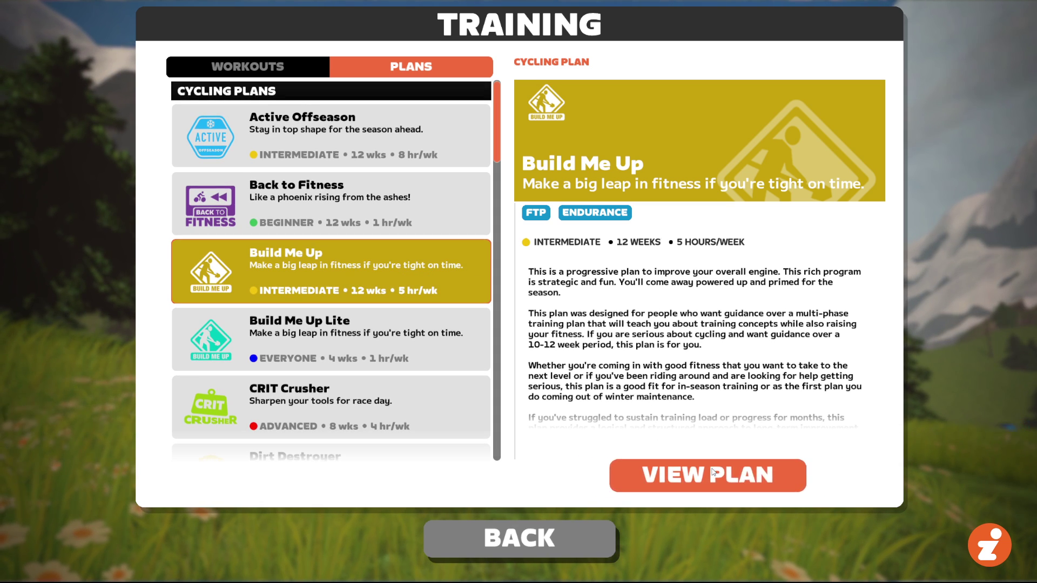
Open the full Build Me Up plan, check weeks 7, 9, 6 and 4, then enroll
{"action": "left_click", "coordinate": [686, 475]}
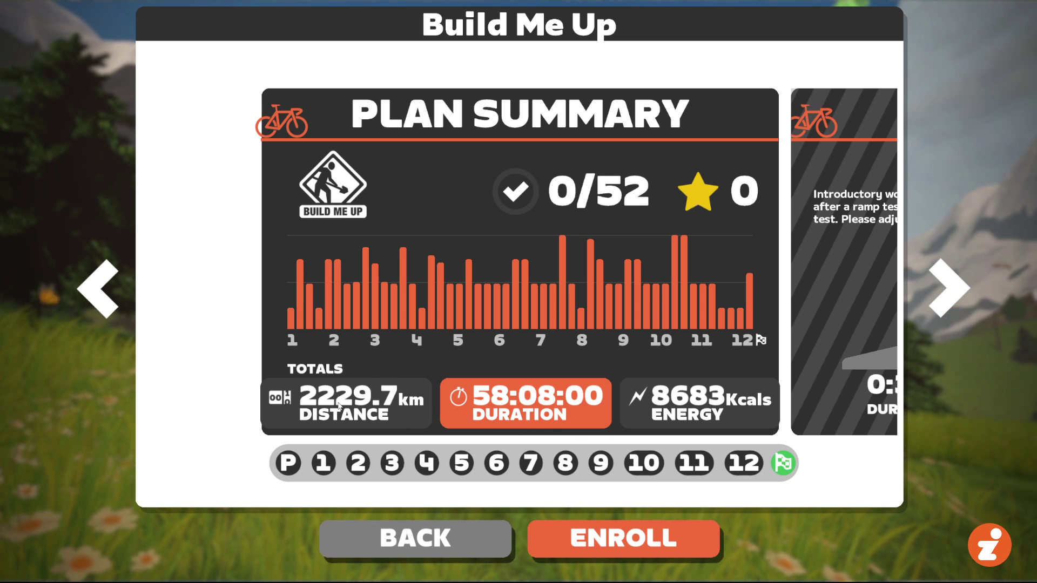
{"action": "left_click", "coordinate": [535, 463]}
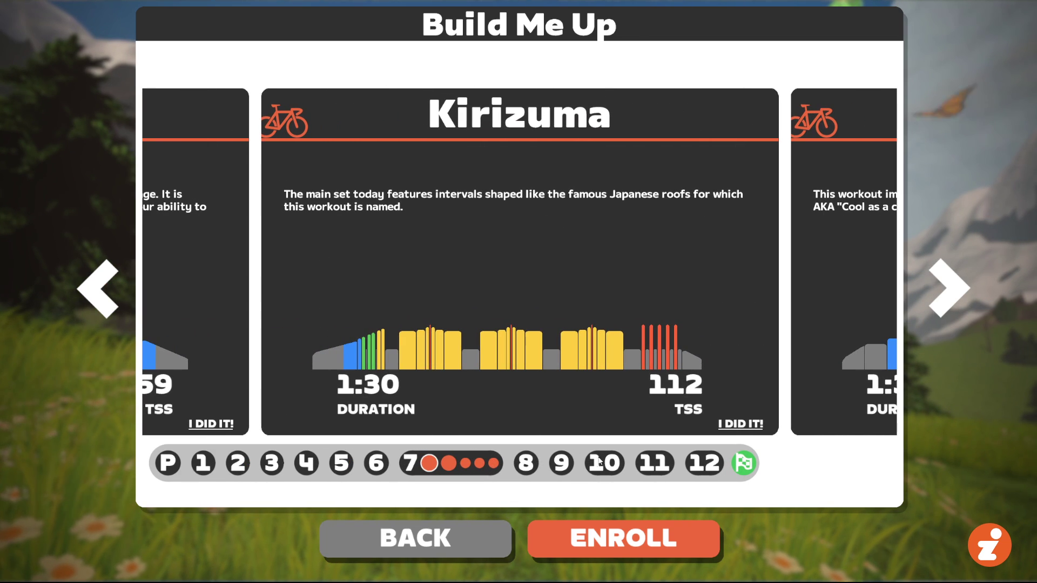
{"action": "left_click", "coordinate": [560, 464]}
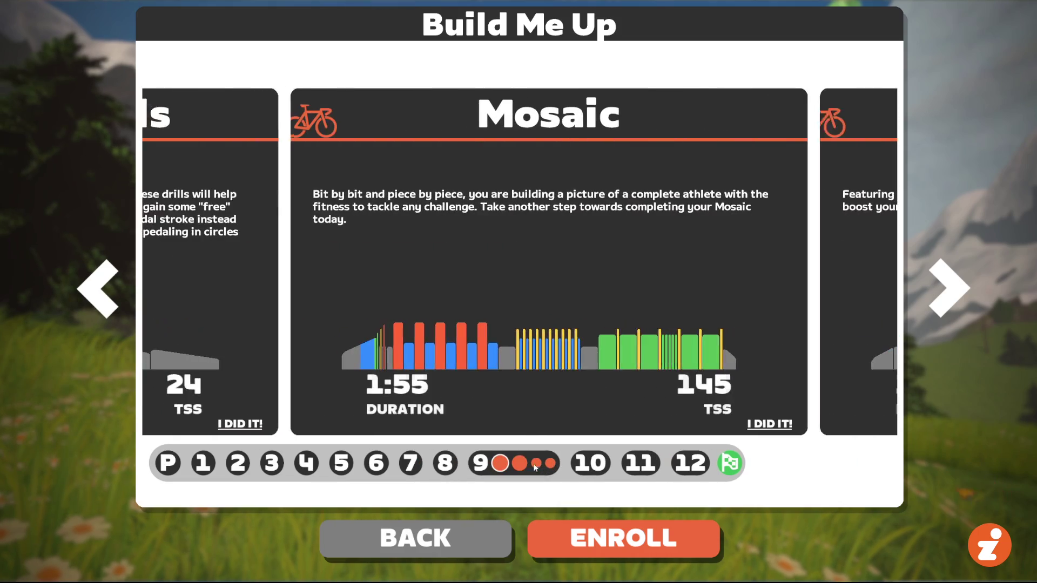
{"action": "left_click", "coordinate": [376, 464]}
{"action": "left_click", "coordinate": [307, 466]}
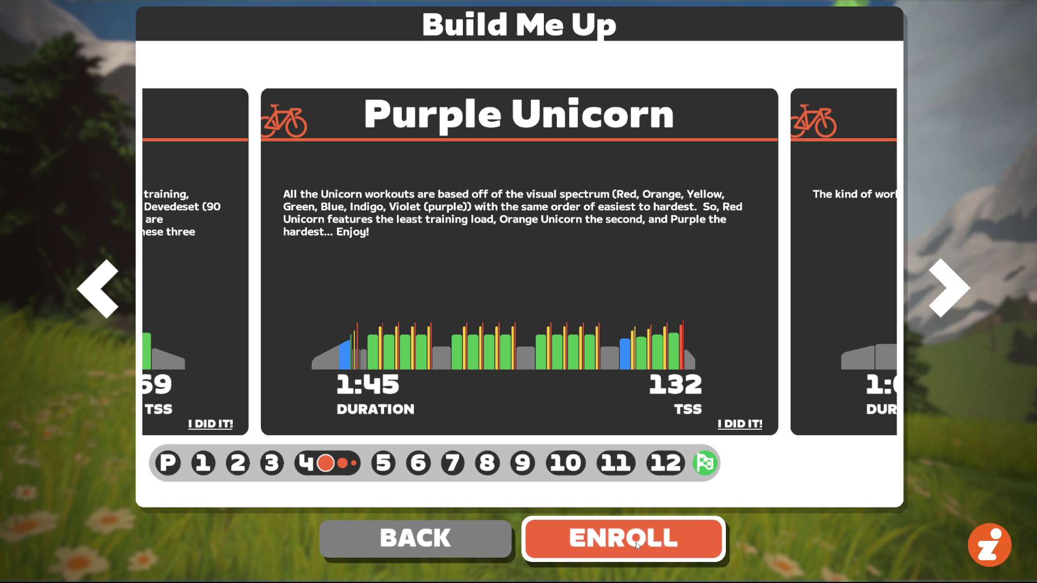
{"action": "left_click", "coordinate": [637, 544]}
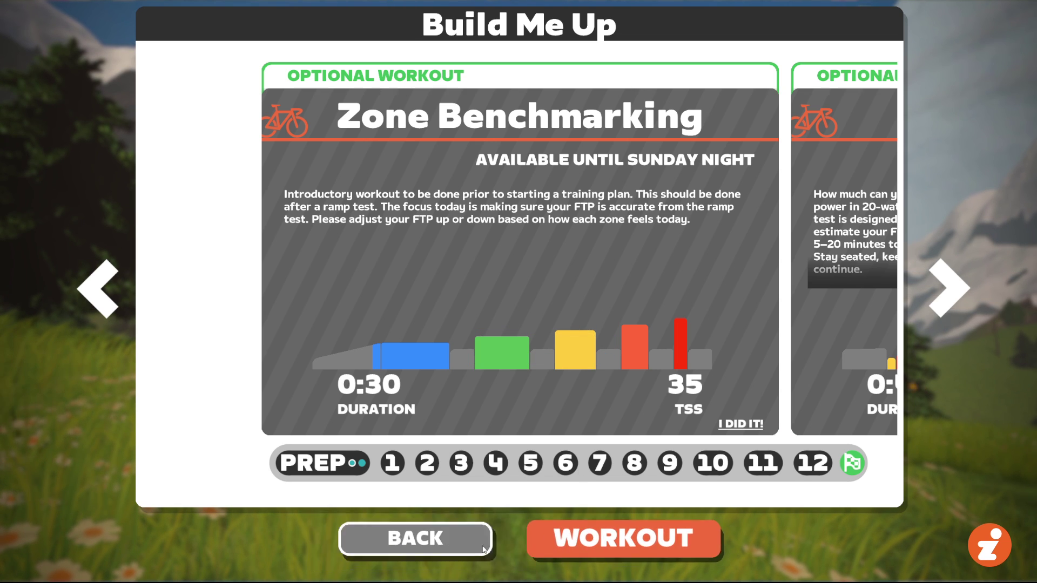
Go back from the enrolled Build Me Up plan to the cycling Plans list
{"action": "left_click", "coordinate": [436, 540]}
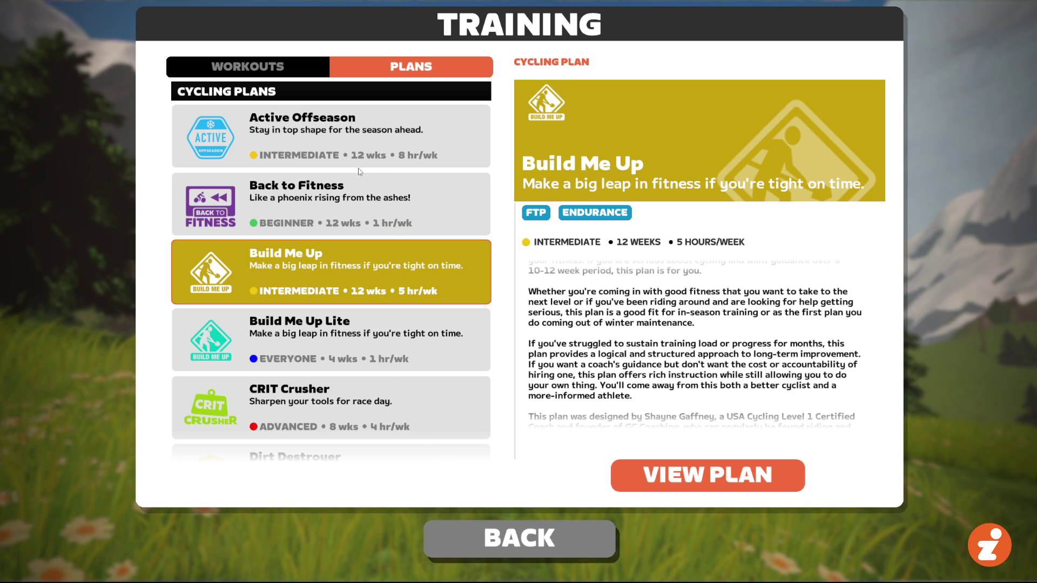
Reopen Build Me Up's workouts and show week 2, then the prep week's Zone Benchmarking session
{"action": "left_click", "coordinate": [357, 214]}
{"action": "left_click", "coordinate": [358, 281]}
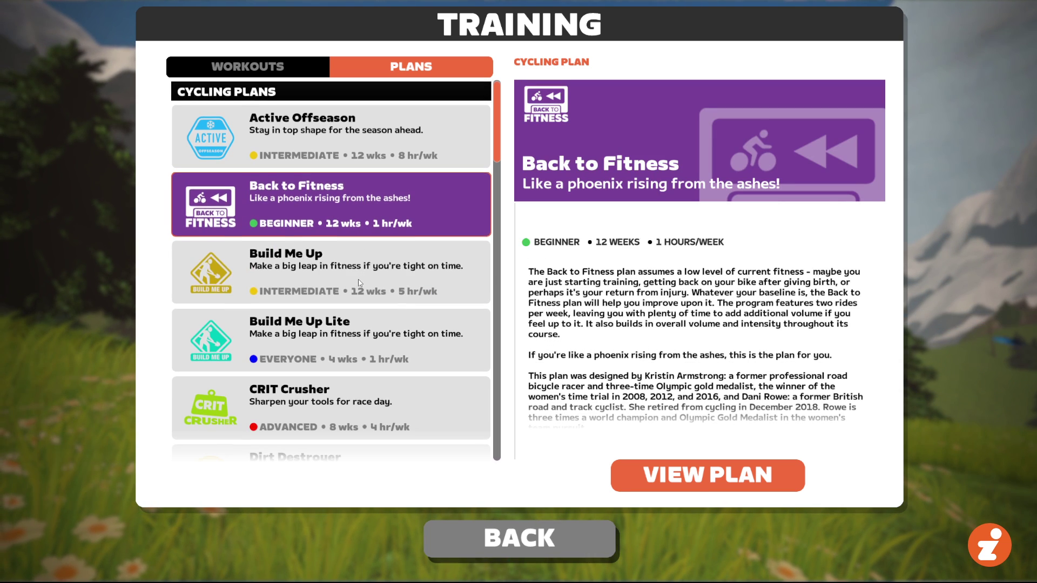
{"action": "left_click", "coordinate": [689, 469]}
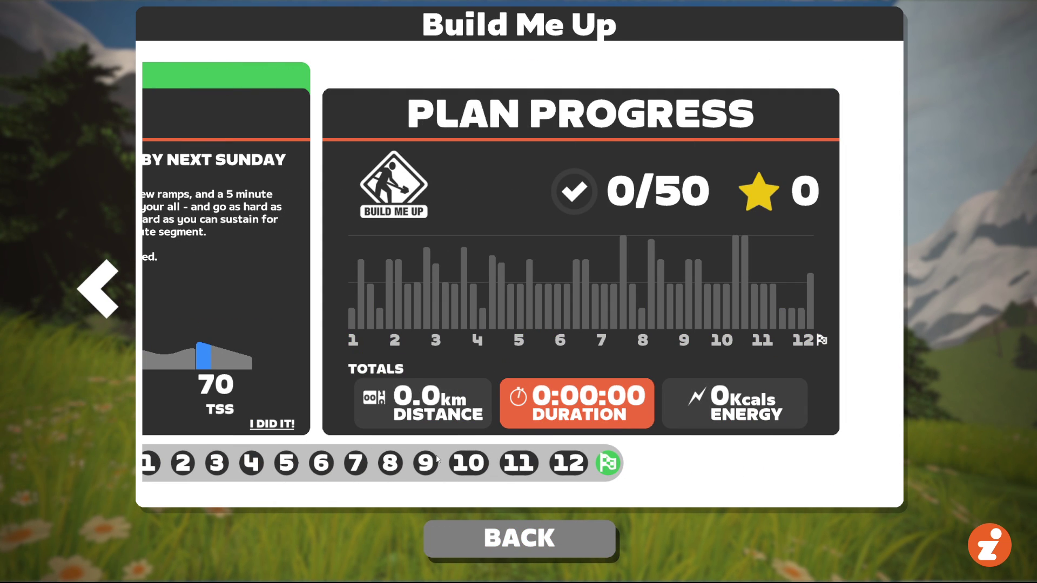
{"action": "left_click", "coordinate": [188, 468]}
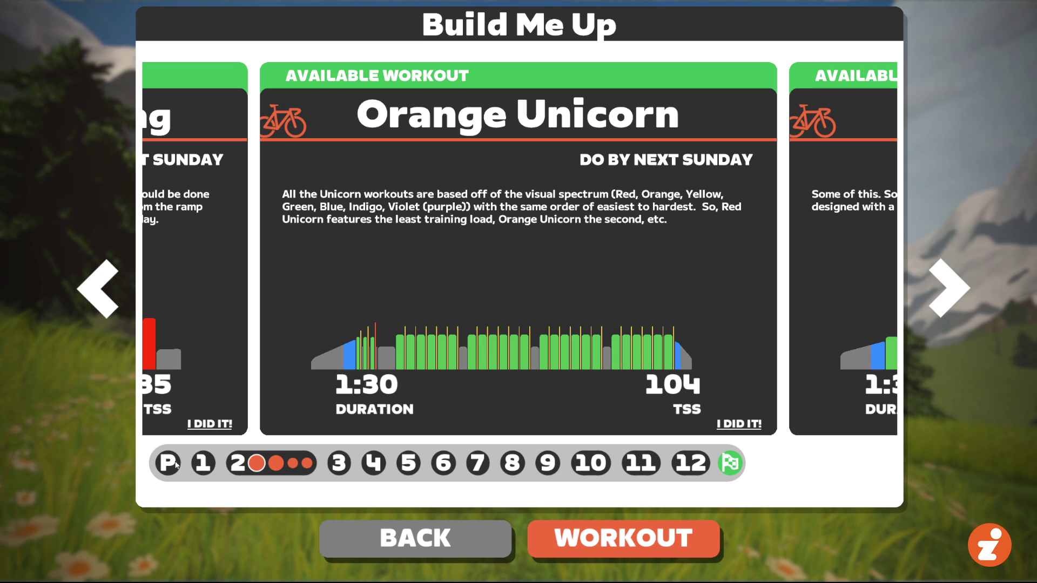
{"action": "left_click", "coordinate": [168, 463]}
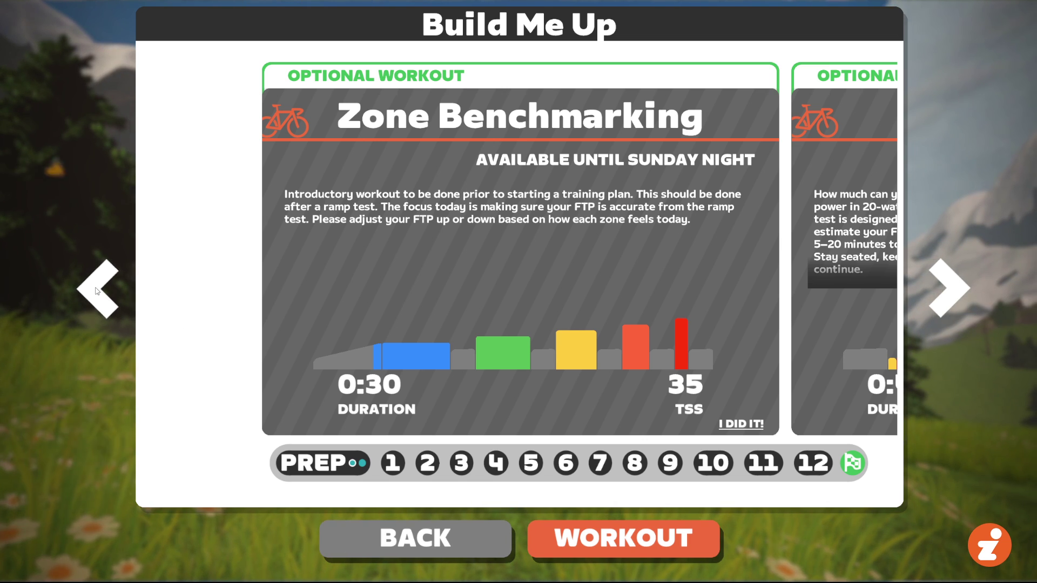
Cancel the Build Me Up plan from its description card and confirm the cancellation
{"action": "left_click", "coordinate": [160, 270]}
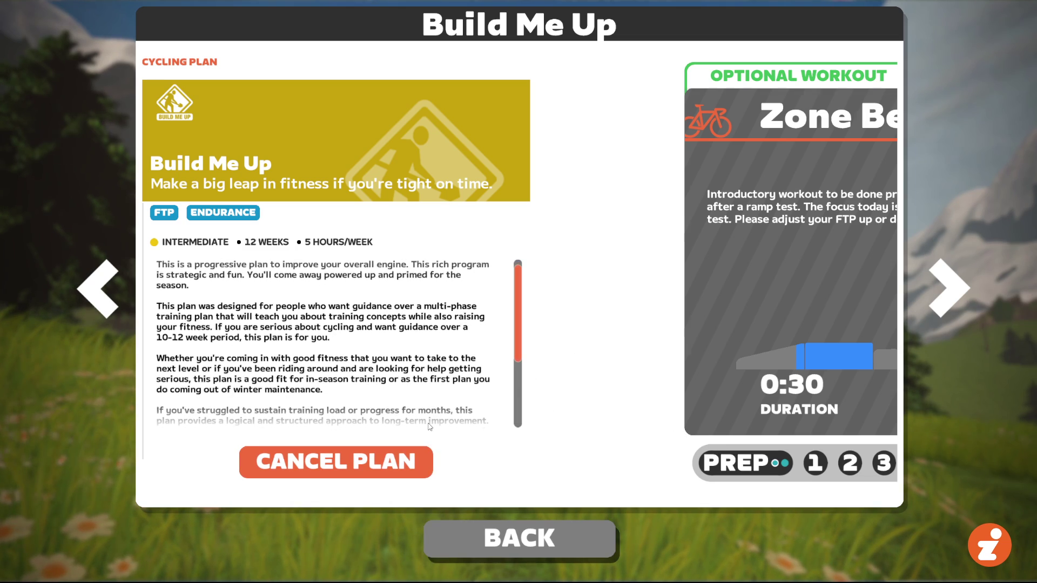
{"action": "left_click", "coordinate": [335, 463]}
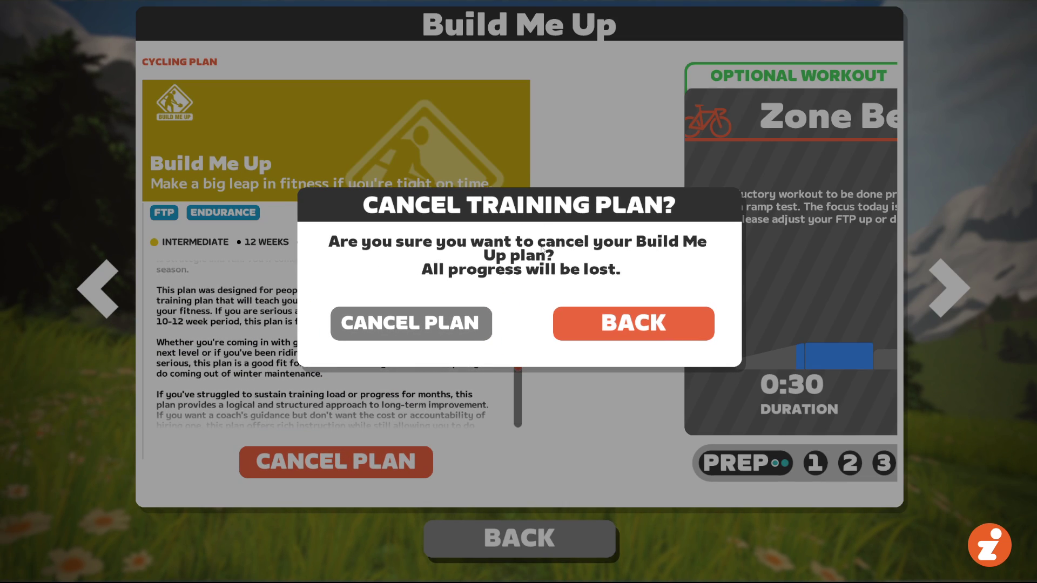
{"action": "left_click", "coordinate": [433, 330]}
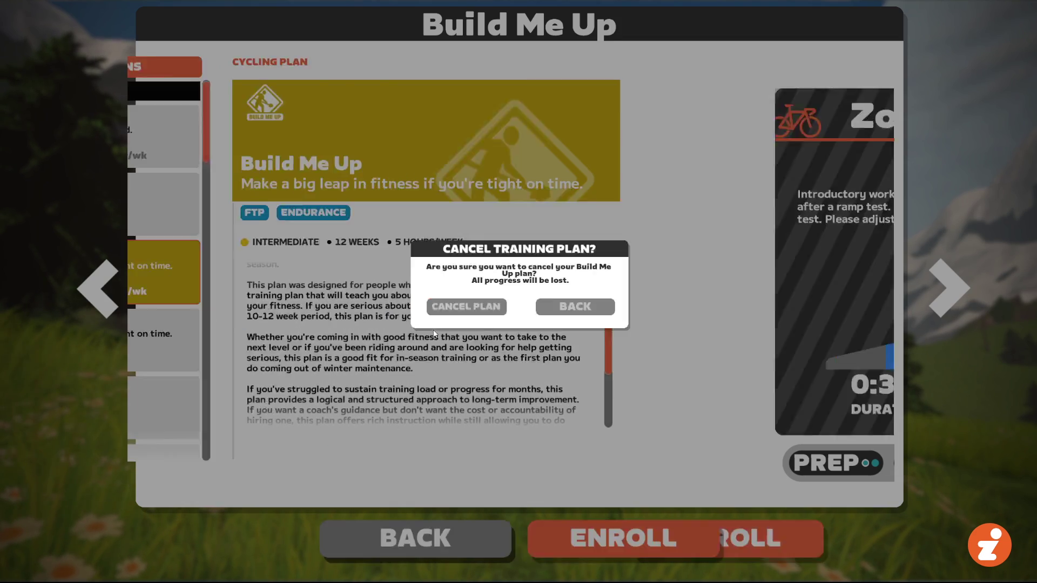